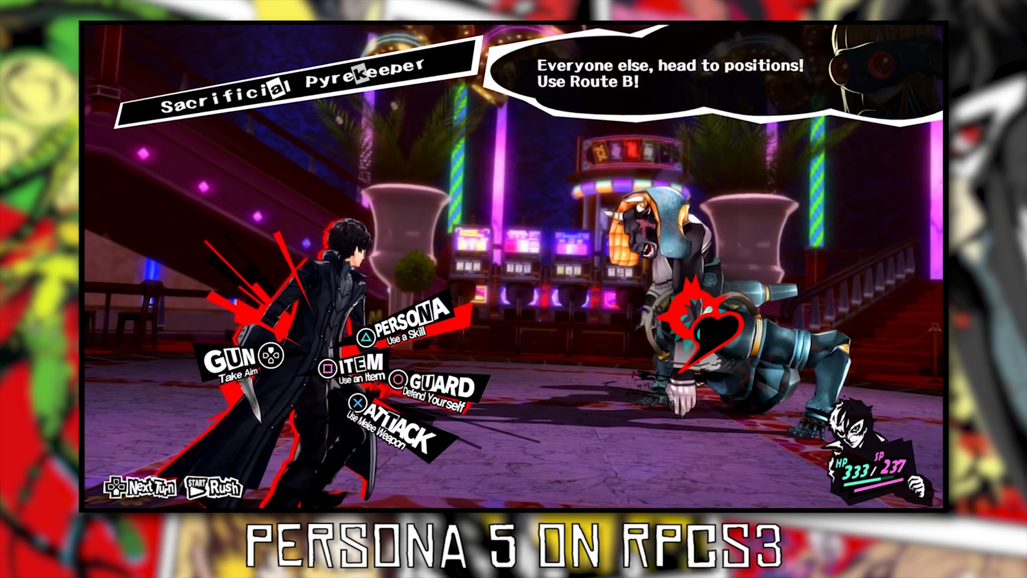
pyautogui.press('v')
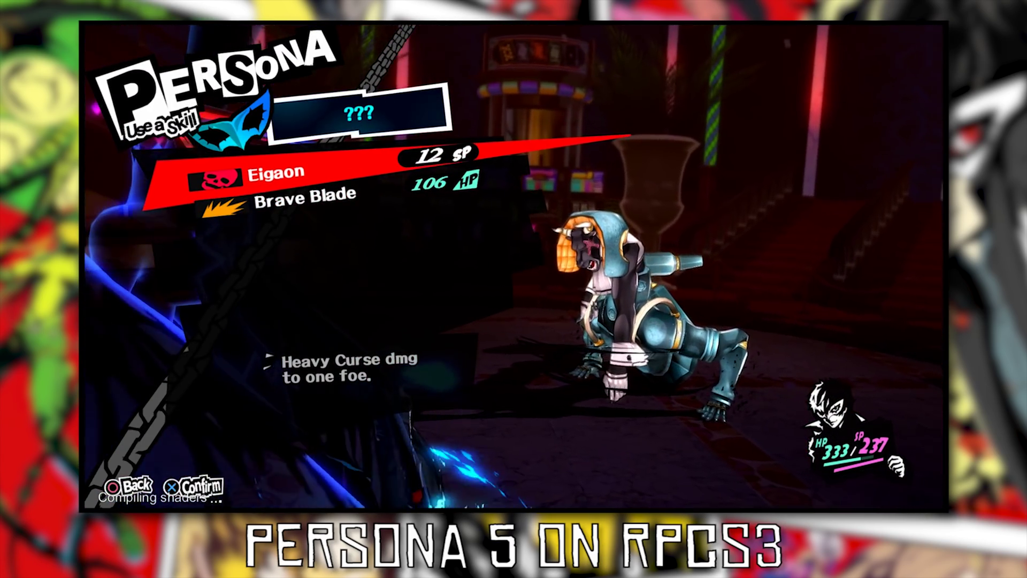
pyautogui.press('x')
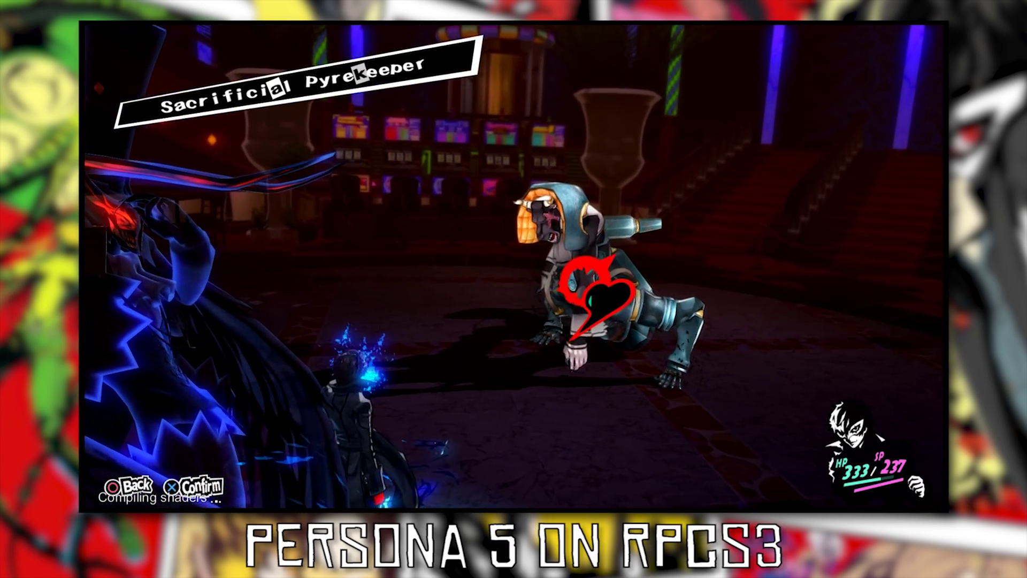
pyautogui.press('x')
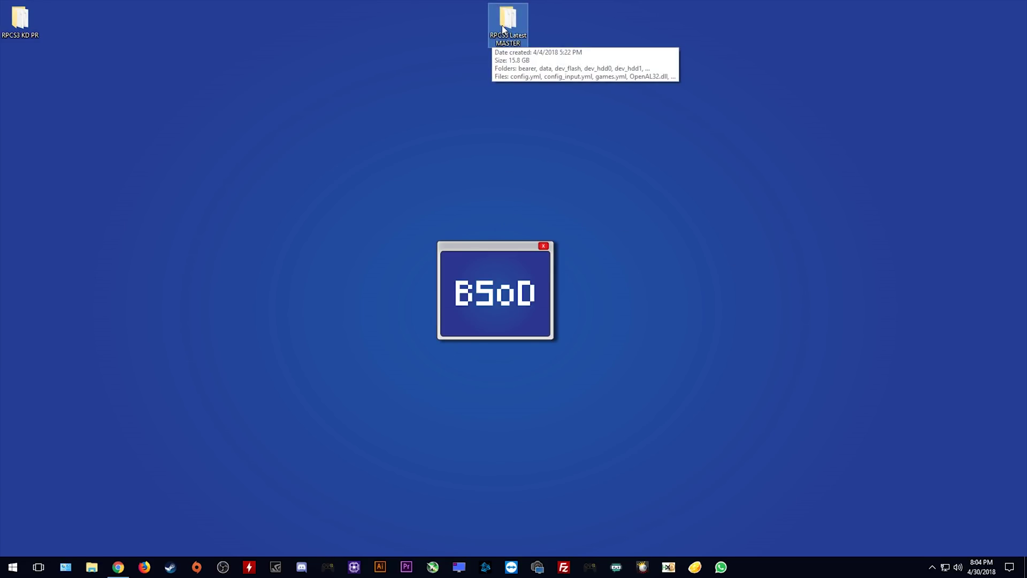
# Launch rpcs3.exe from the RPCS3 Latest MASTER desktop folder to check the installed build version, and close the emulator and folder.
pyautogui.doubleClick(503, 29)
pyautogui.scroll(-3, 324, 469)
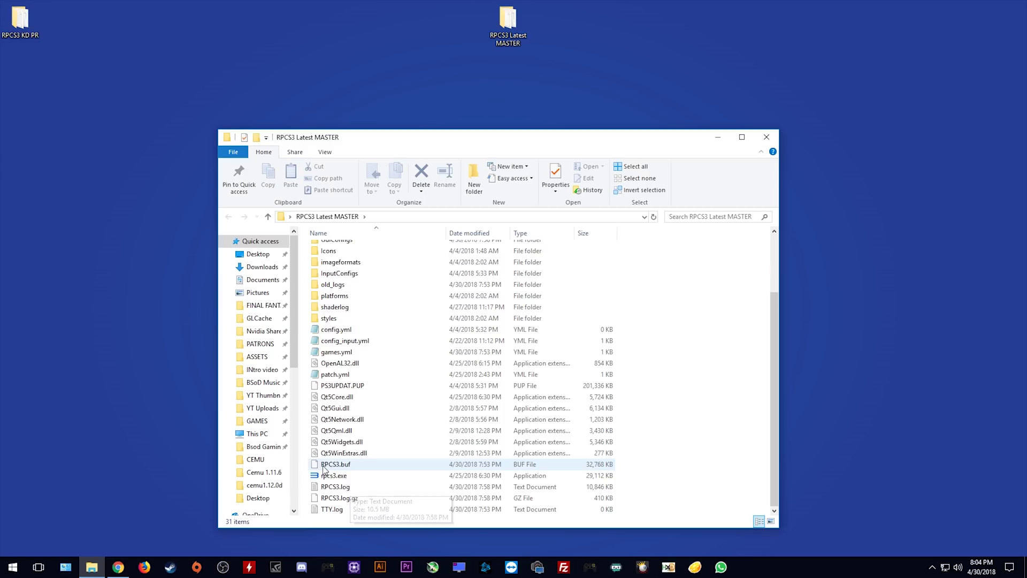
pyautogui.doubleClick(327, 475)
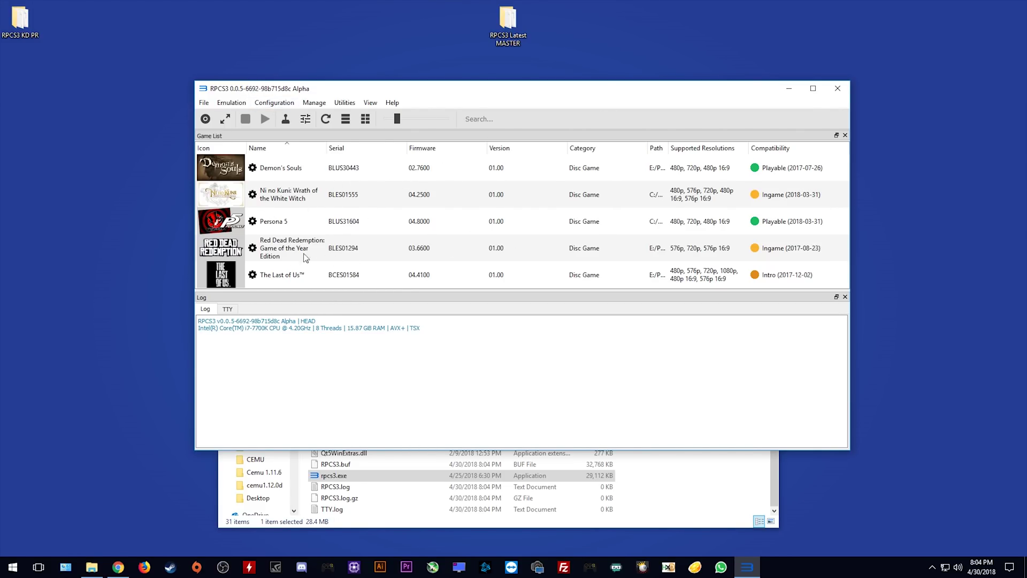
pyautogui.click(841, 89)
pyautogui.click(770, 135)
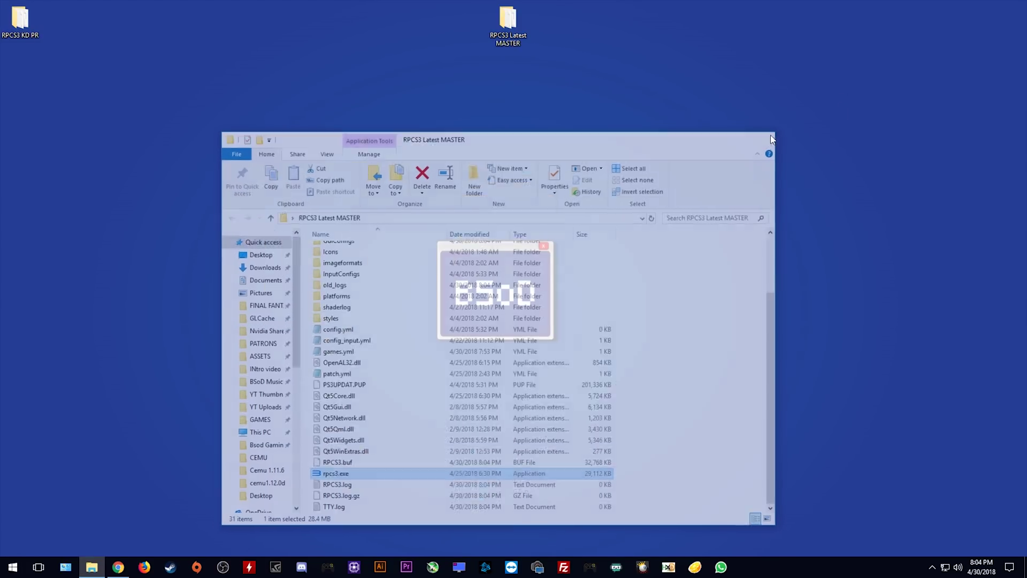
# In Chrome, download the Windows build v0.0.5-6694 from the RPCS3 download page to the Desktop and close the browser.
pyautogui.click(119, 567)
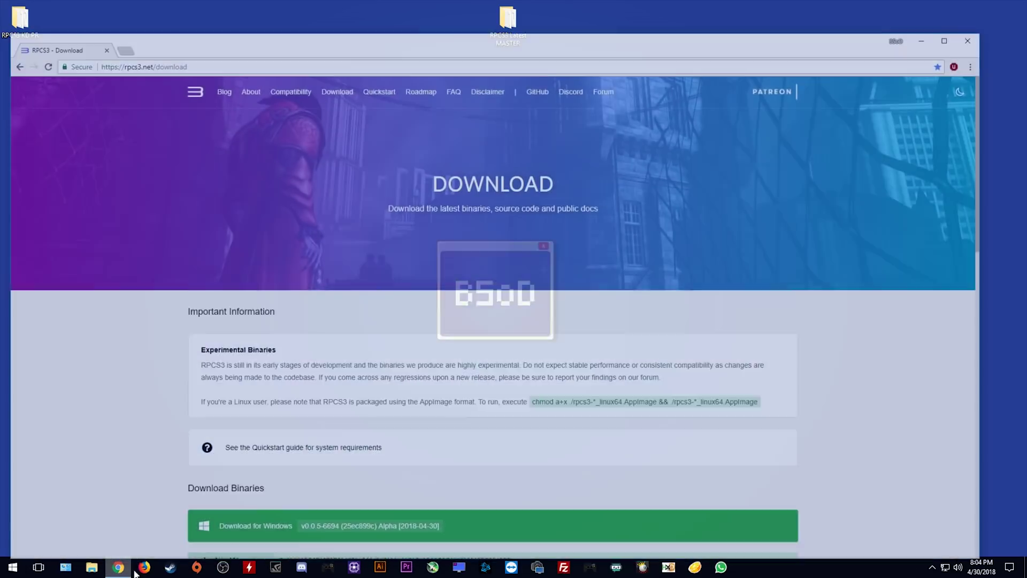
pyautogui.scroll(-2, 520, 476)
pyautogui.scroll(-2, 242, 423)
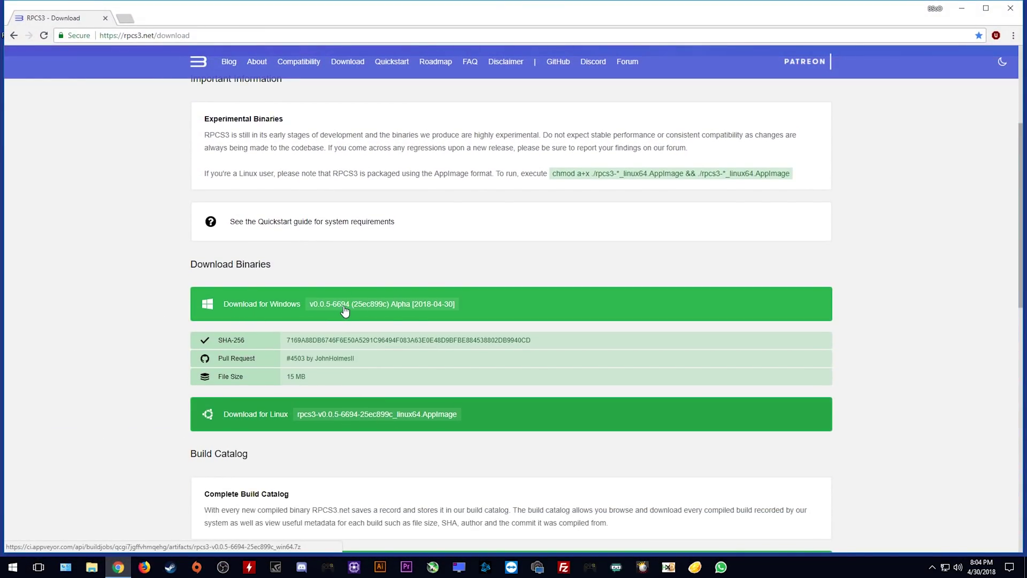
pyautogui.click(493, 309)
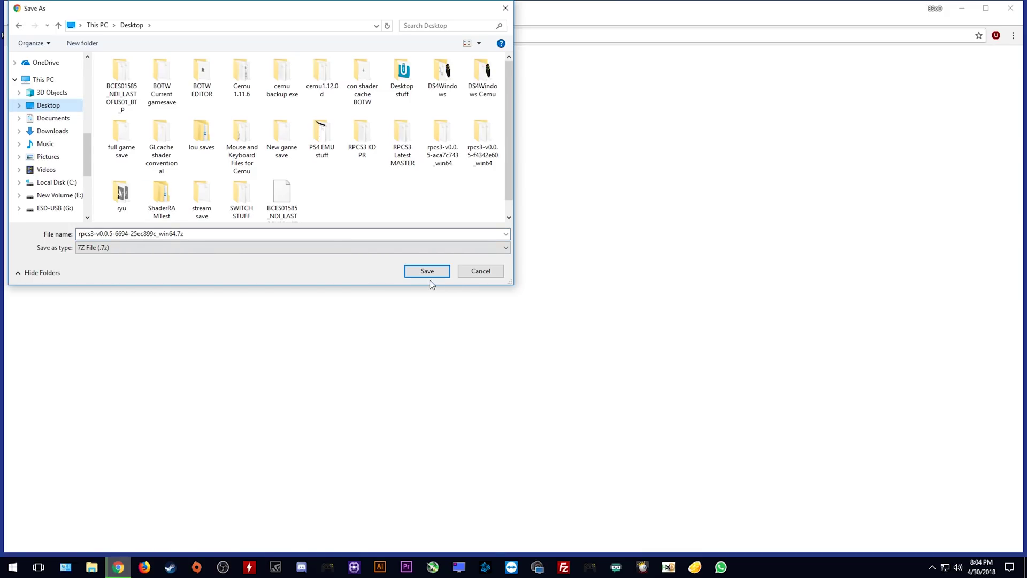
pyautogui.click(428, 274)
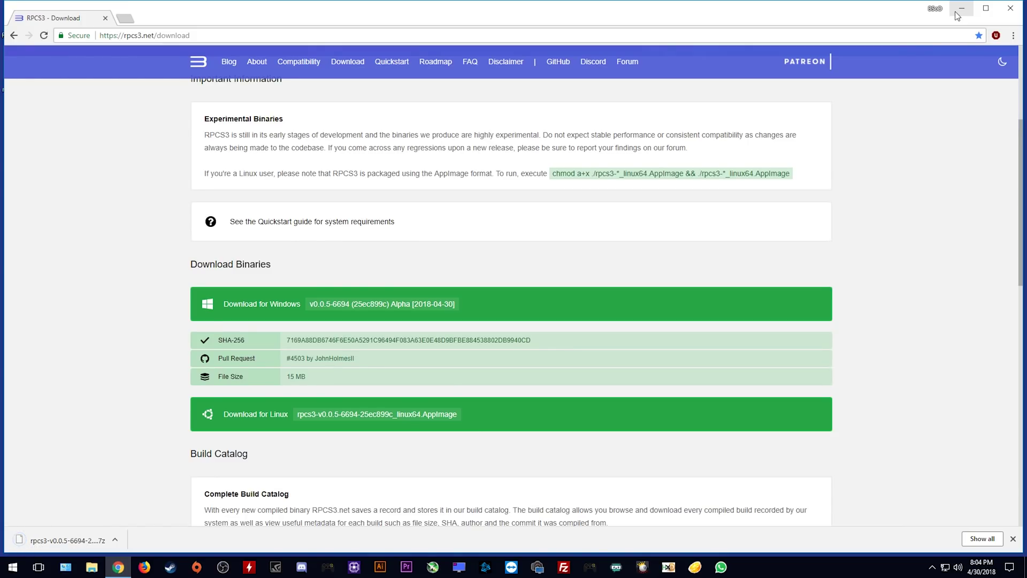
pyautogui.click(1009, 9)
# Extract the downloaded rpcs3-v0.0.5-6694-25ec899c_win64.7z archive with 7-Zip into a desktop folder of the same name.
pyautogui.moveTo(32, 99); pyautogui.dragTo(274, 44)
pyautogui.rightClick(267, 36)
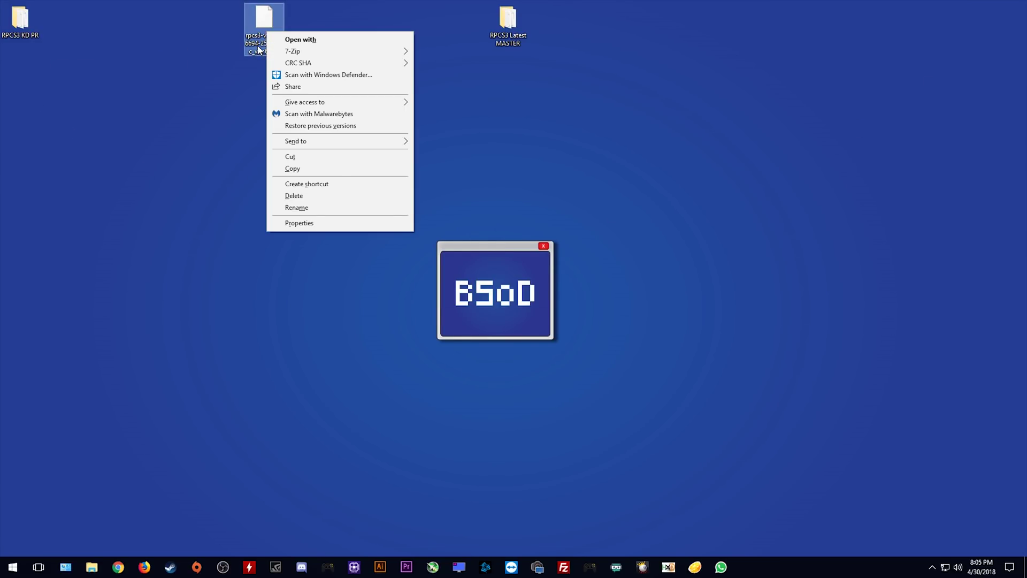
pyautogui.moveTo(316, 50)
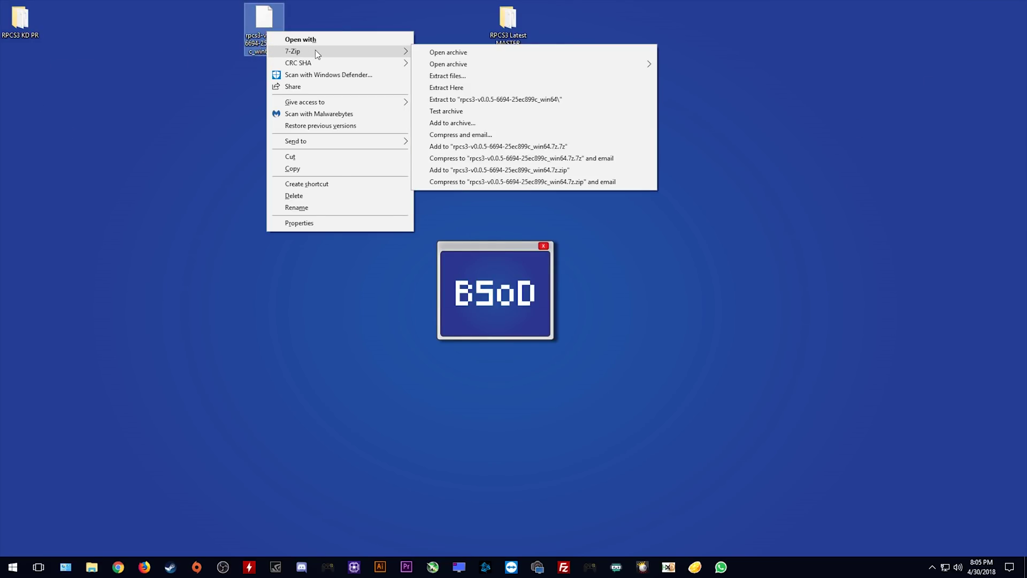
pyautogui.click(508, 99)
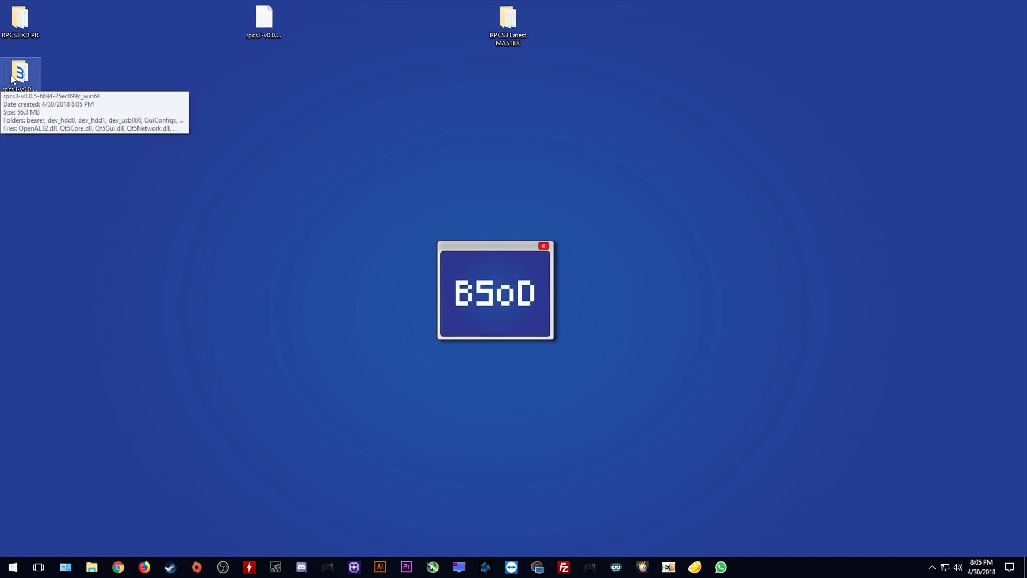
# Place the extracted rpcs3-v0.0.5-6694 folder beside RPCS3 Latest MASTER on the desktop and delete the downloaded .7z archive.
pyautogui.moveTo(21, 74); pyautogui.dragTo(386, 22)
pyautogui.moveTo(268, 34); pyautogui.dragTo(75, 89)
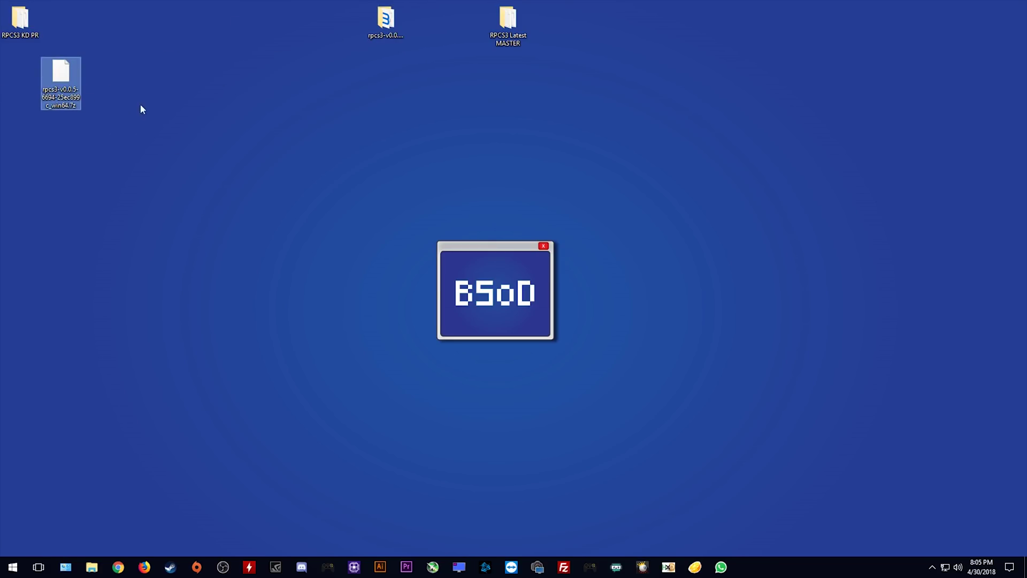
pyautogui.press('Delete')
pyautogui.click(561, 327)
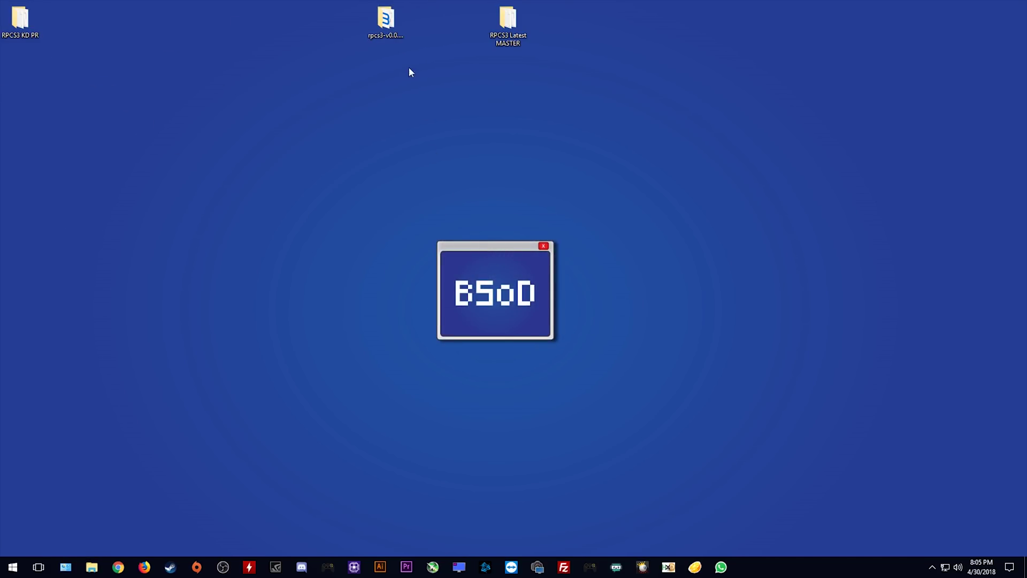
# Open RPCS3 Latest MASTER and the extracted rpcs3-v0.0.5-6694 folder side by side, and copy all contents of the extracted folder.
pyautogui.doubleClick(507, 24)
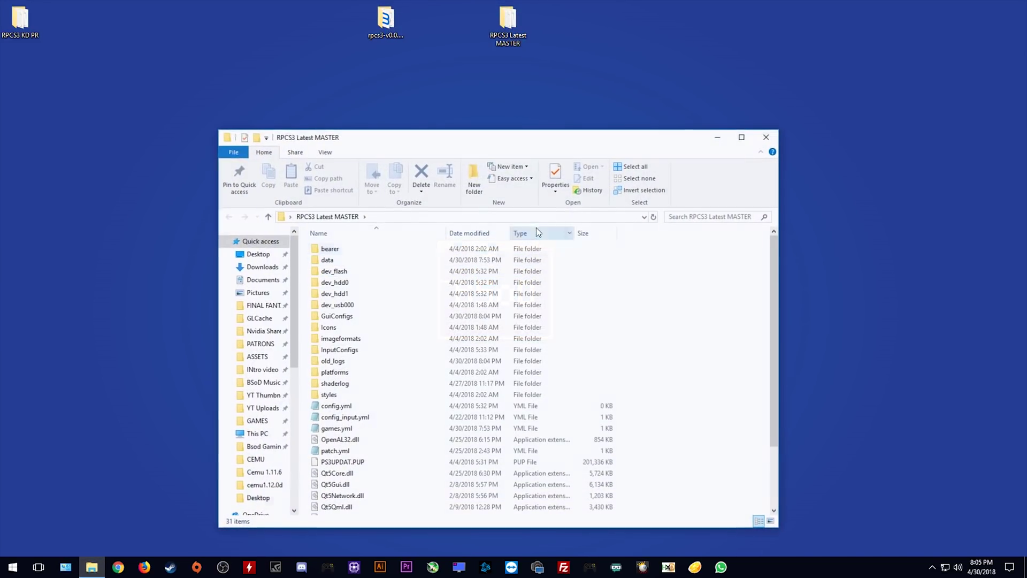
pyautogui.moveTo(512, 144); pyautogui.dragTo(733, 113)
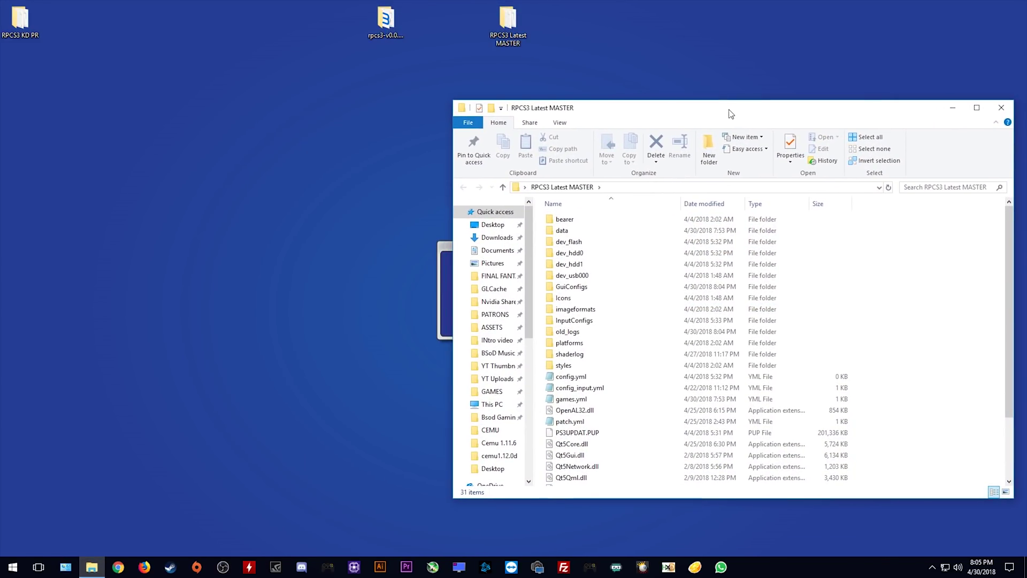
pyautogui.doubleClick(388, 29)
pyautogui.moveTo(671, 131); pyautogui.dragTo(231, 119)
pyautogui.moveTo(219, 440); pyautogui.dragTo(131, 215)
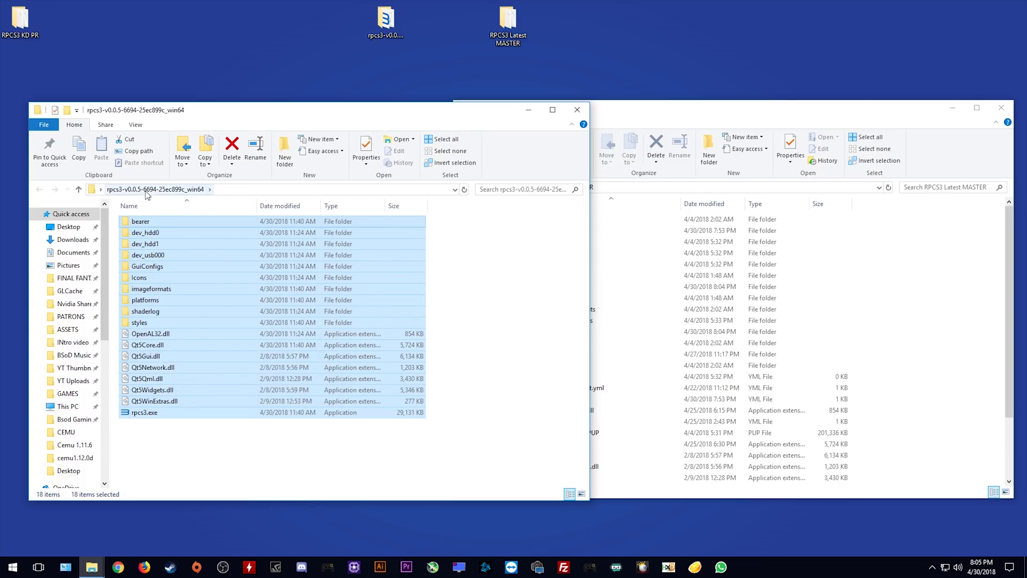
pyautogui.rightClick(181, 265)
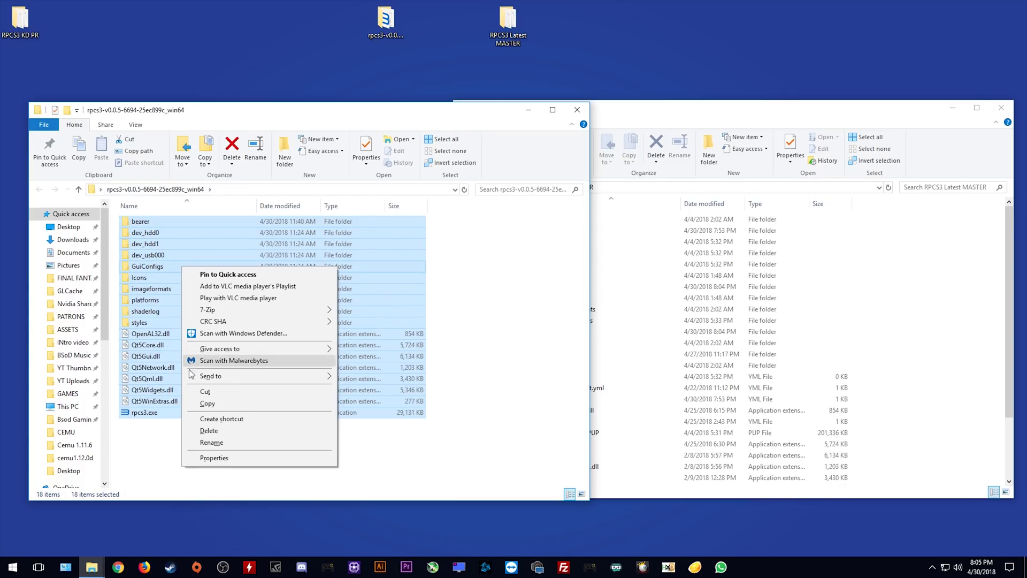
pyautogui.click(225, 403)
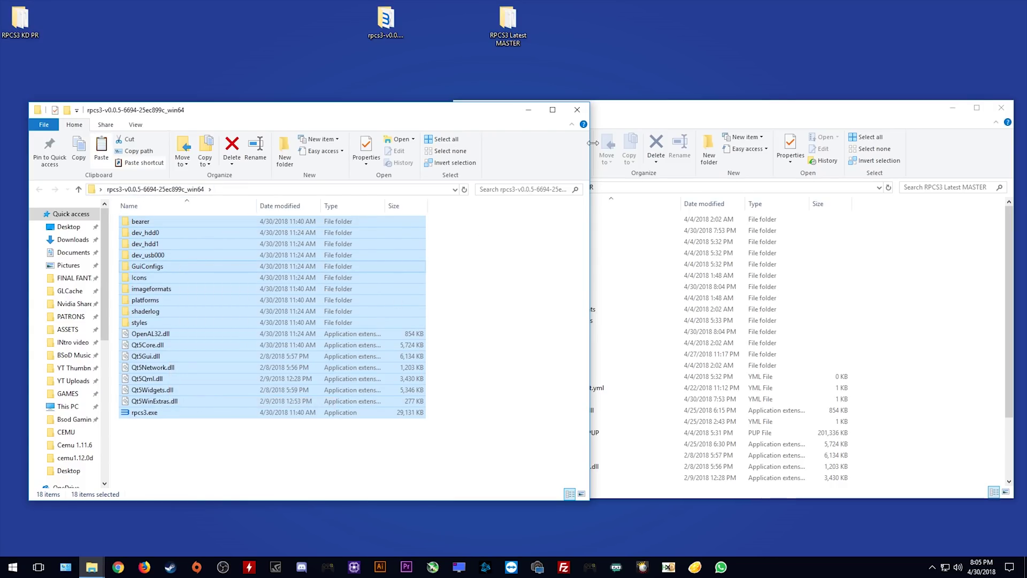
# Close the extracted folder and paste the copied files into RPCS3 Latest MASTER, replacing the files in the destination.
pyautogui.click(577, 110)
pyautogui.rightClick(900, 326)
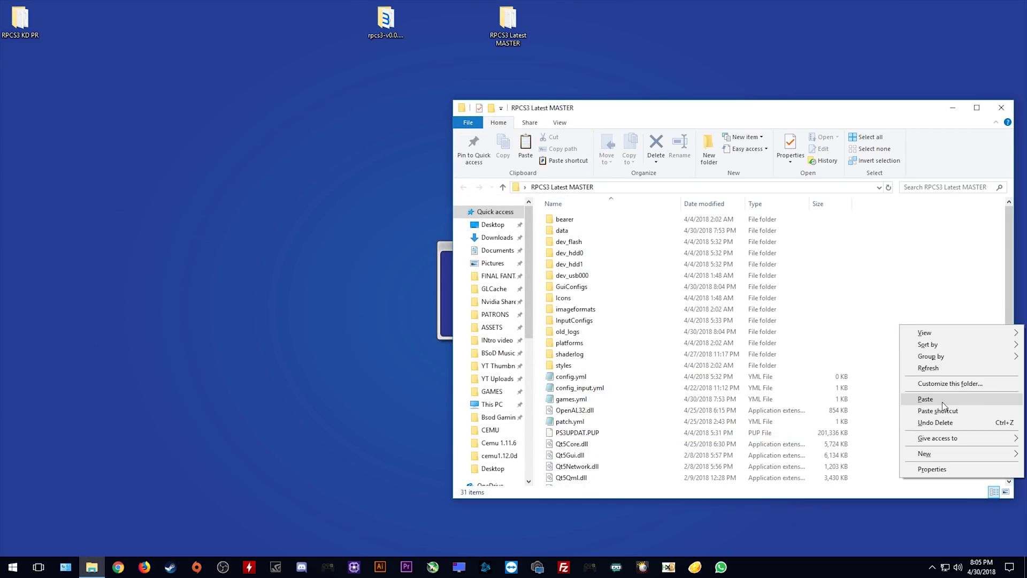
pyautogui.click(926, 399)
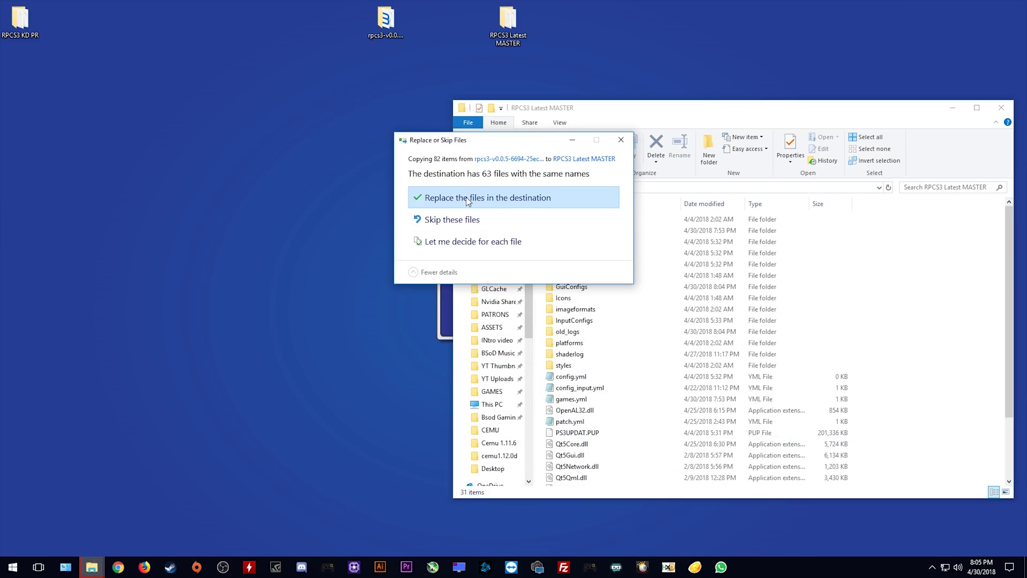
pyautogui.click(466, 199)
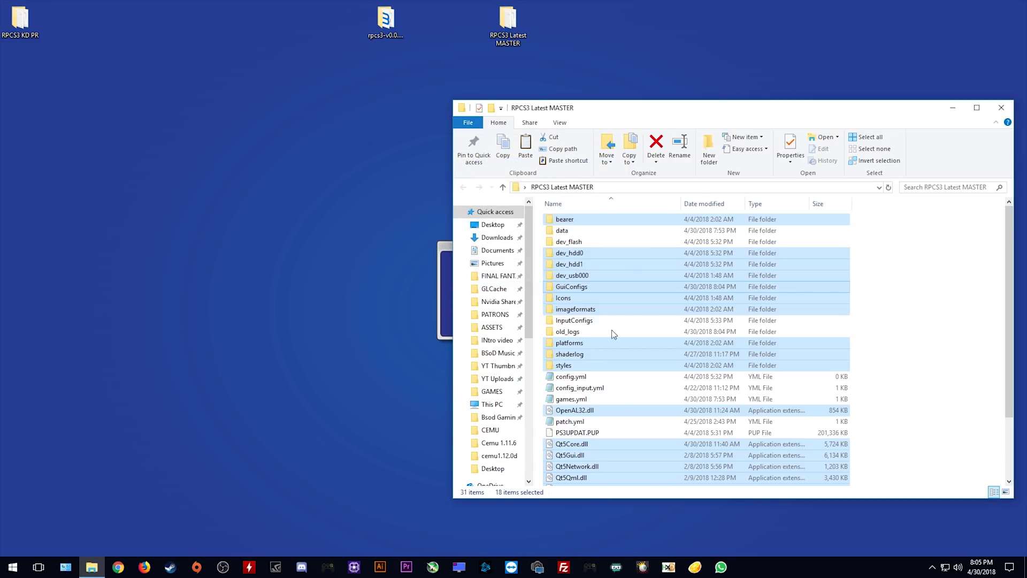
# Launch the updated rpcs3.exe in RPCS3 Latest MASTER to check its build version, and dismiss the emulator window.
pyautogui.click(892, 468)
pyautogui.scroll(-3, 892, 468)
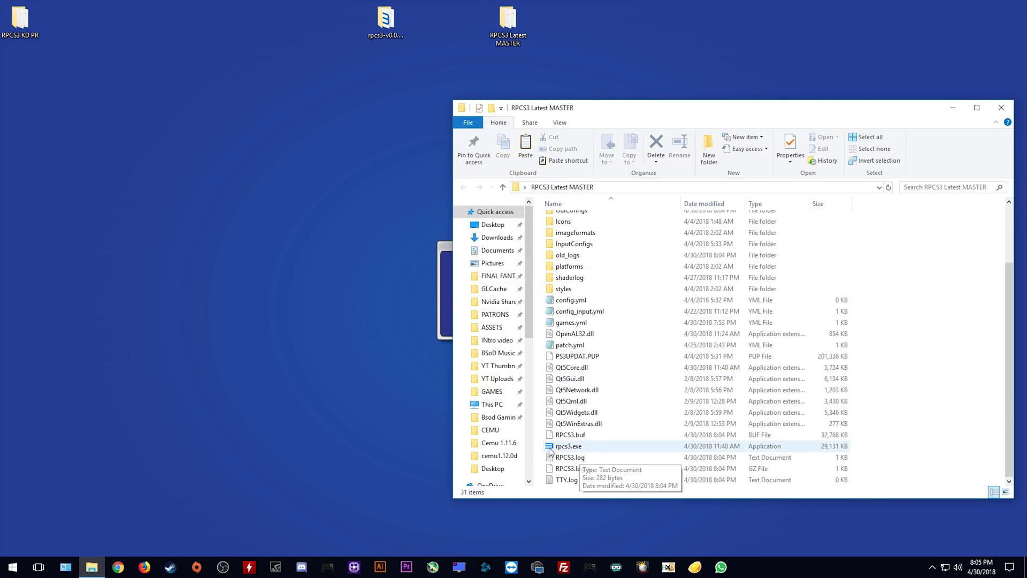
pyautogui.doubleClick(578, 446)
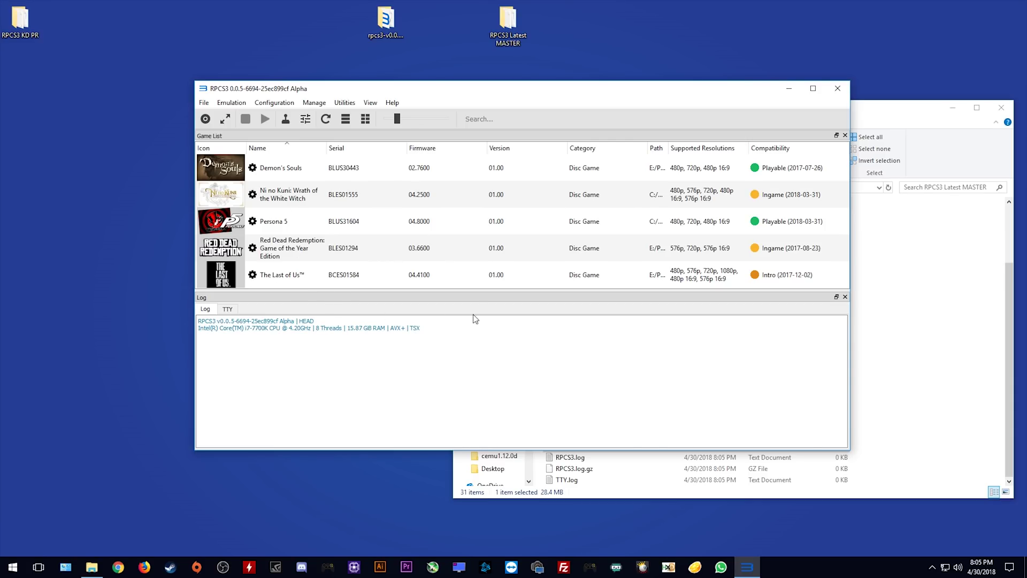
pyautogui.click(789, 90)
# Launch rpcs3.exe from the RPCS3 KD PR desktop folder and agree to use the experimental build.
pyautogui.doubleClick(19, 22)
pyautogui.click(1001, 107)
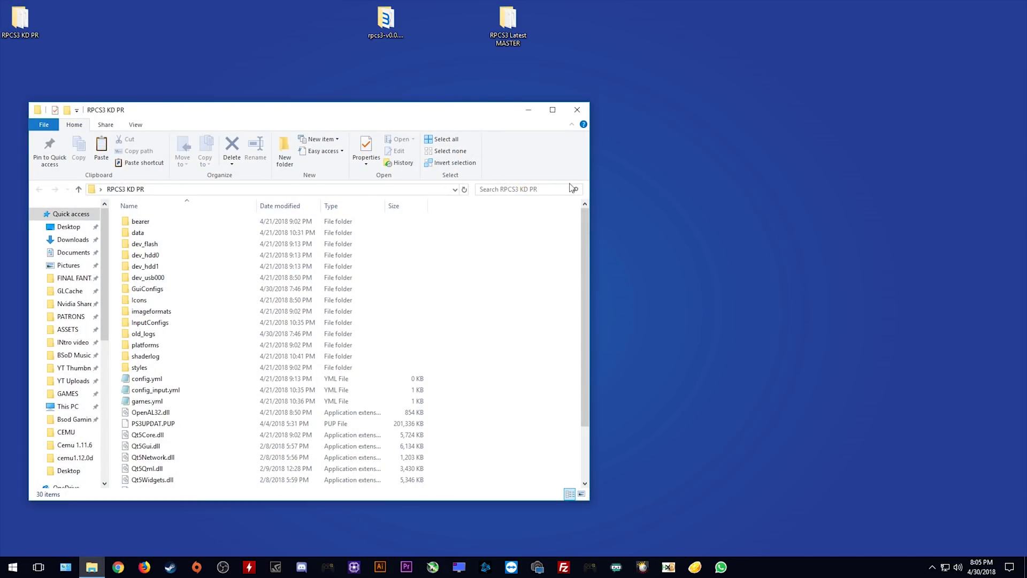
pyautogui.moveTo(324, 112); pyautogui.dragTo(541, 90)
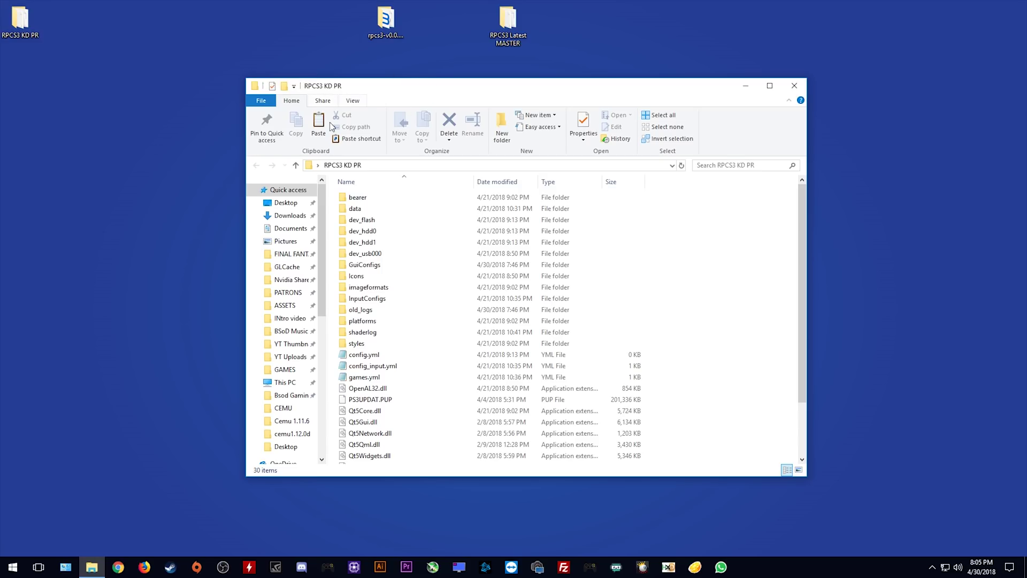
pyautogui.scroll(-2, 348, 369)
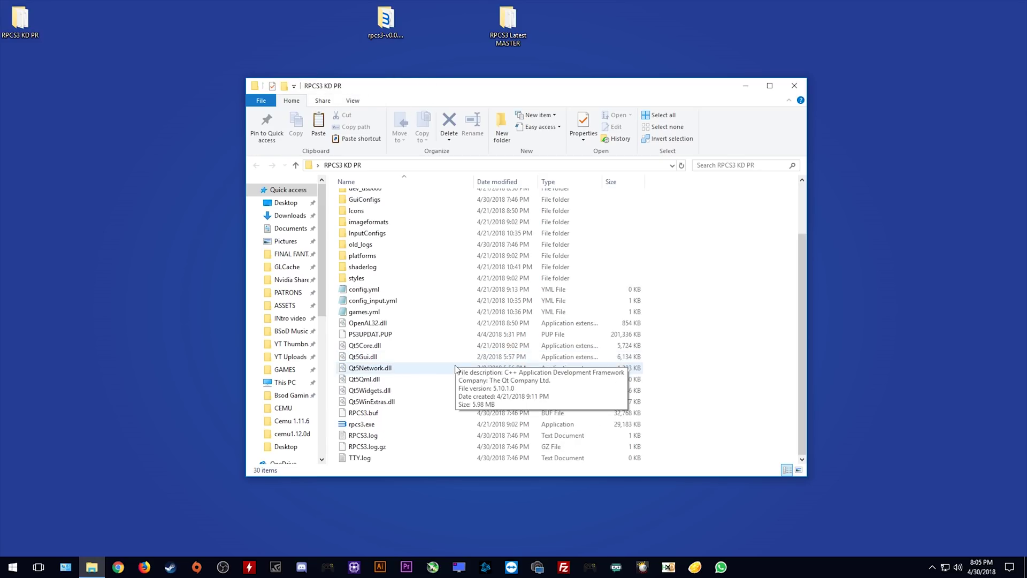
pyautogui.doubleClick(383, 425)
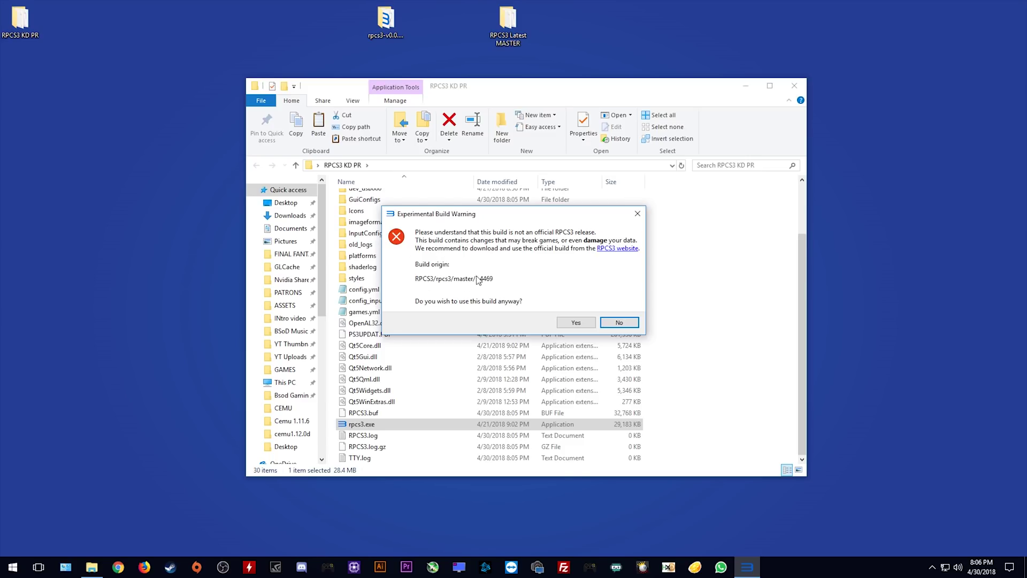
pyautogui.click(576, 323)
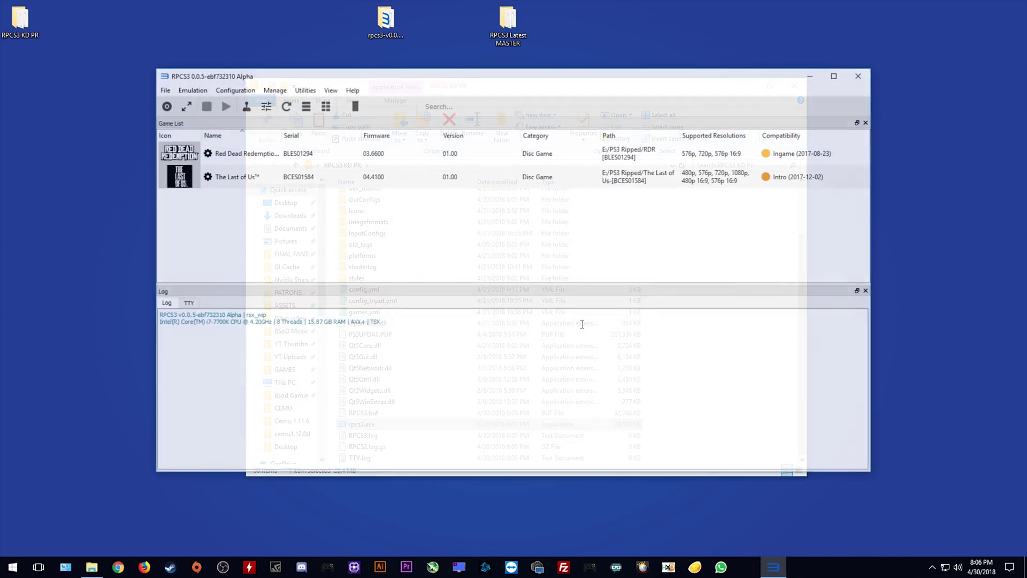